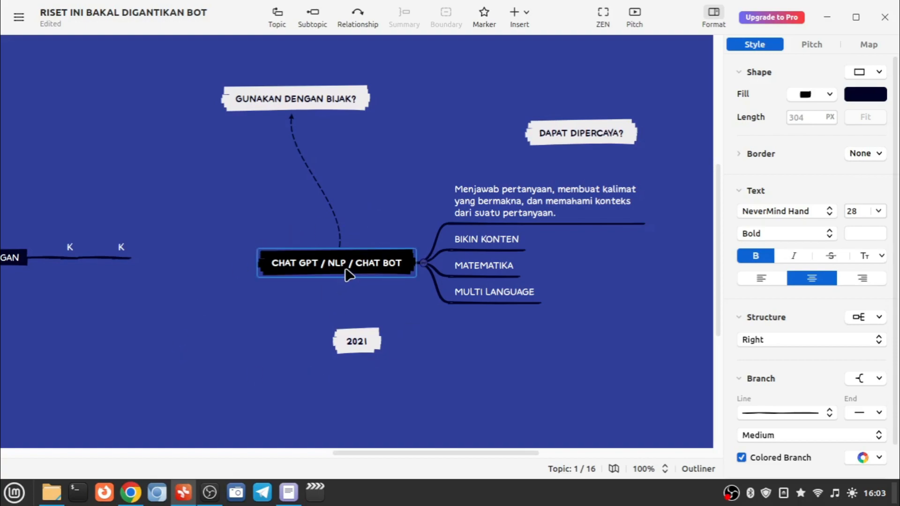
drag(393, 454, 295, 464)
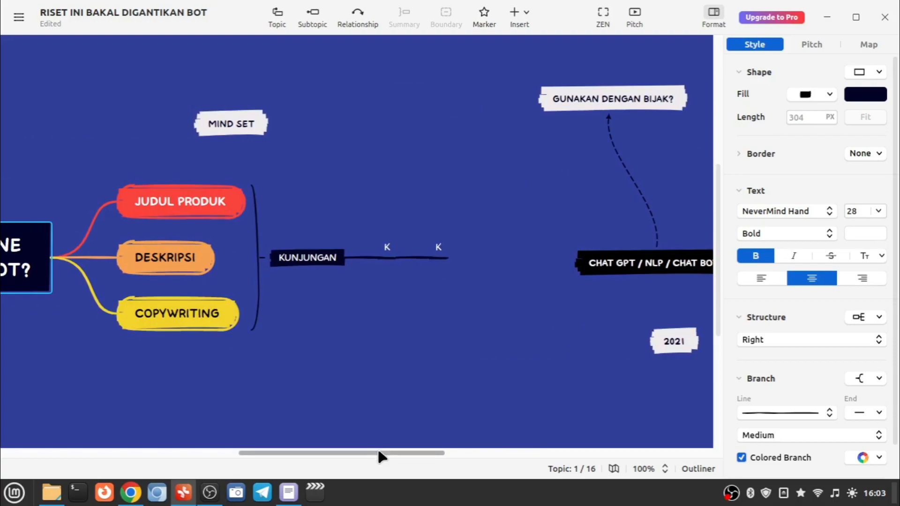
drag(395, 458, 466, 462)
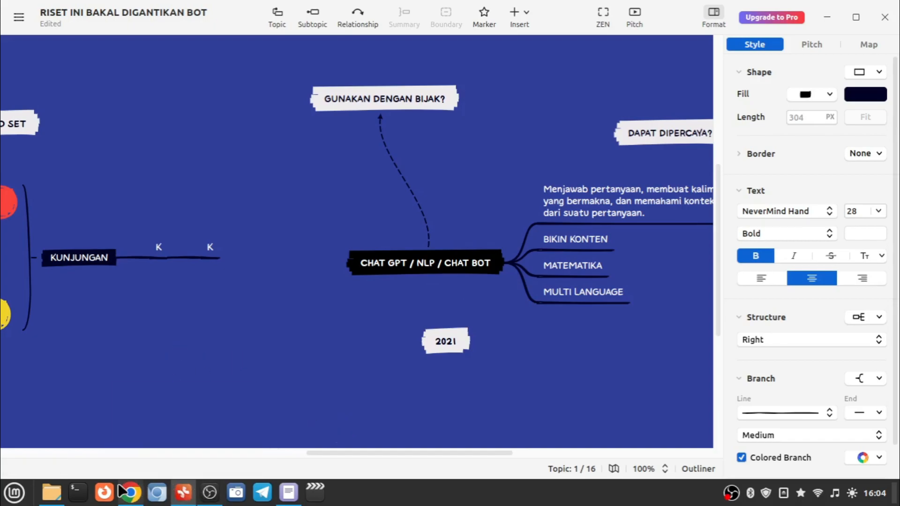
Step: Copy the Abaya Laila product title request with its brand and extra keywords from the text document, then return to ChatGPT's message box
click(135, 495)
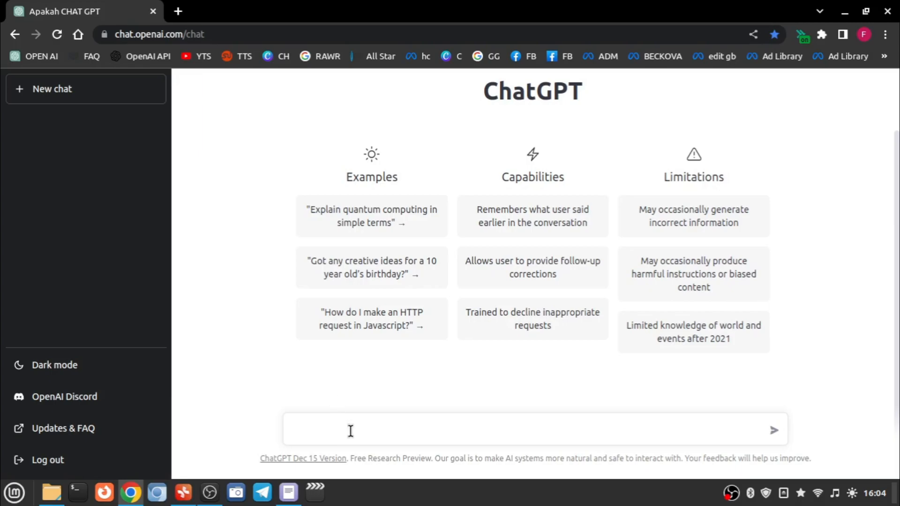
key(alt+Tab)
drag(782, 139, 17, 91)
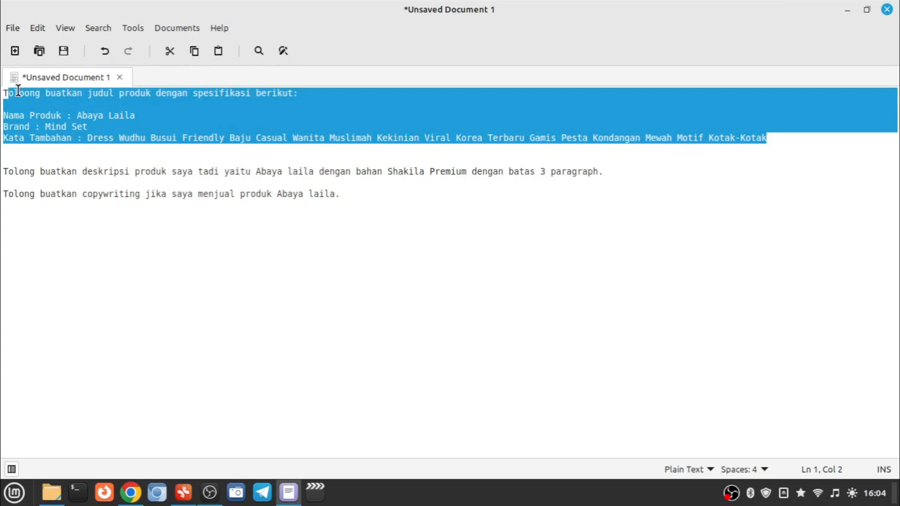
right_click(17, 90)
click(61, 149)
click(131, 492)
click(356, 424)
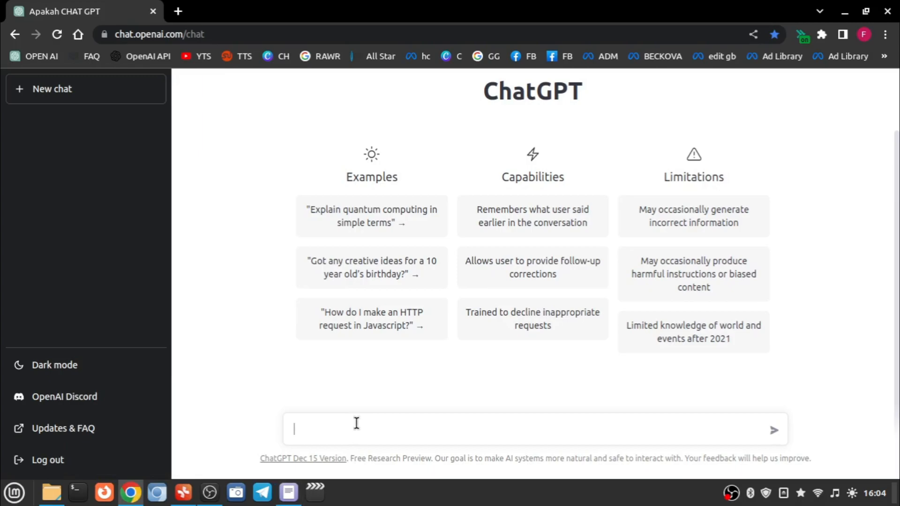
Step: Paste the copied title request into the ChatGPT message, correct its first word to "Tolong", and send it
text(T)
key(ctrl+v)
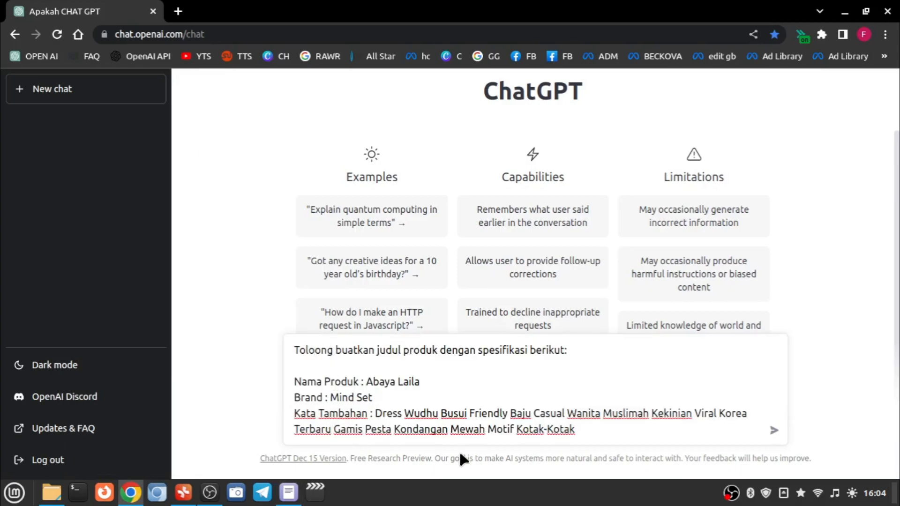
key(BackSpace)
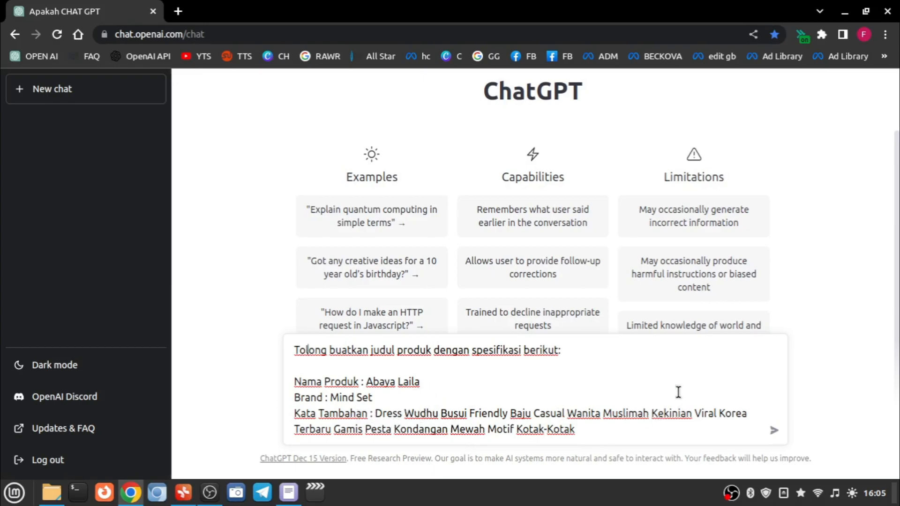
click(769, 435)
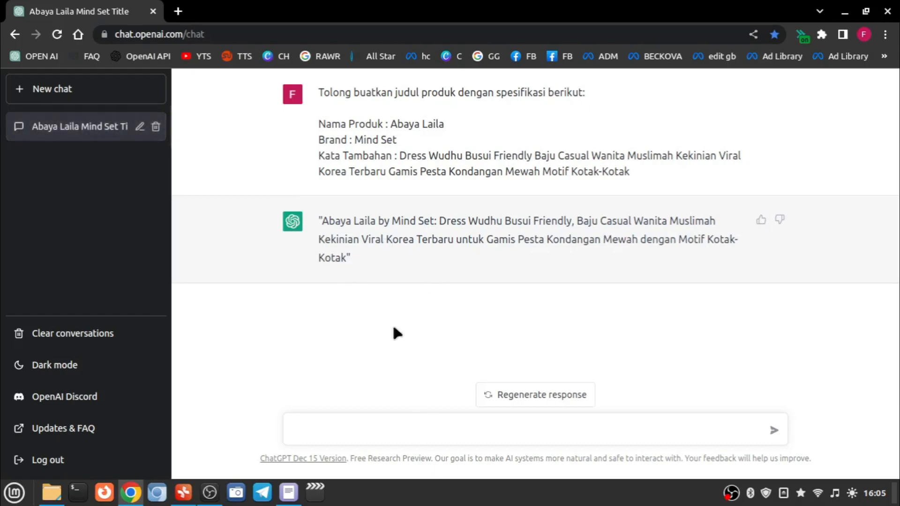
Step: Ask for a 255-character title by sending "TOLONG BUATKAN JUDUL SEBANYAK 255 KARAKTER"
text(TOLONG BUATKAN )
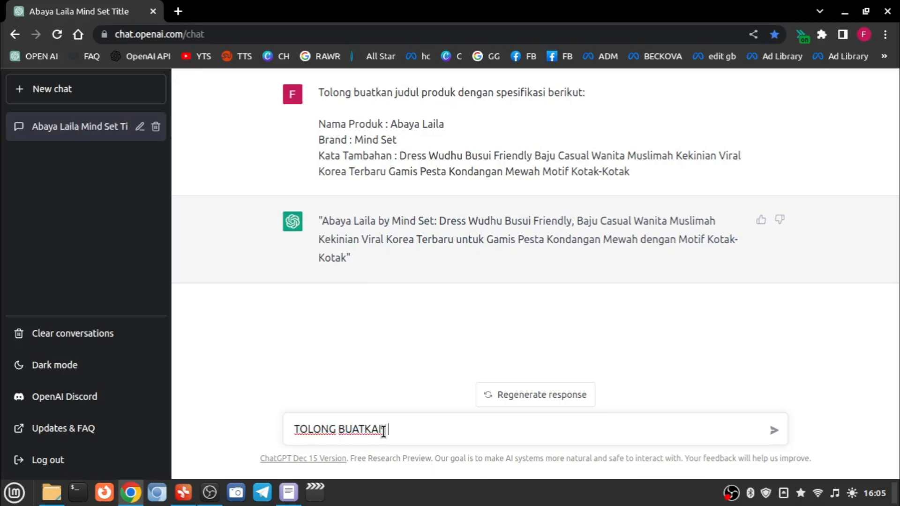
text(JUDUL SEBANYAK 2)
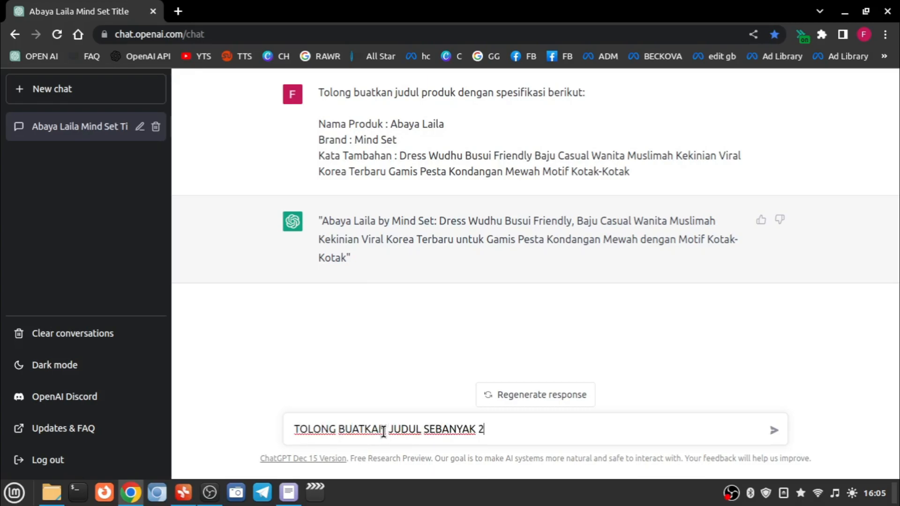
text(55 KARAKTER)
key(Return)
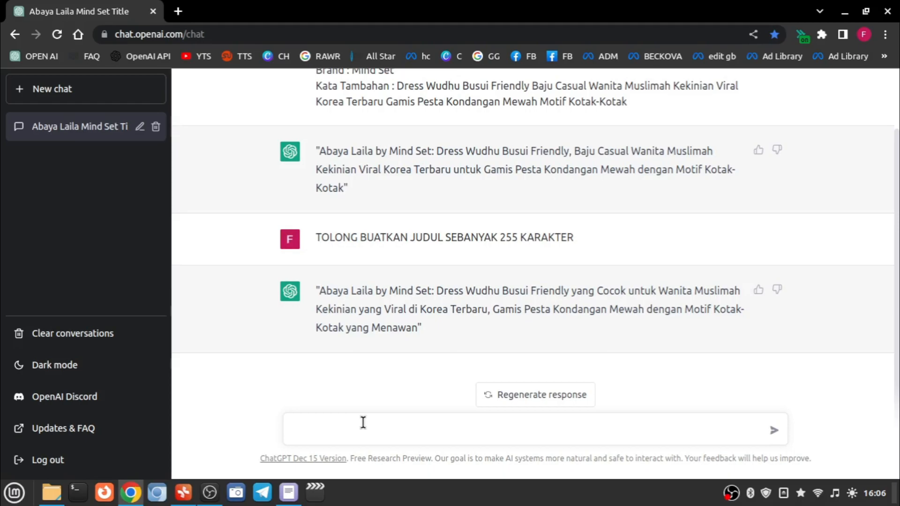
Step: Send "TOLONG BRAND DITARUH DI DEPAN" to have the brand placed first, and compare the generated titles
text(TOLONG BRAND DITARUH DI DEPAN)
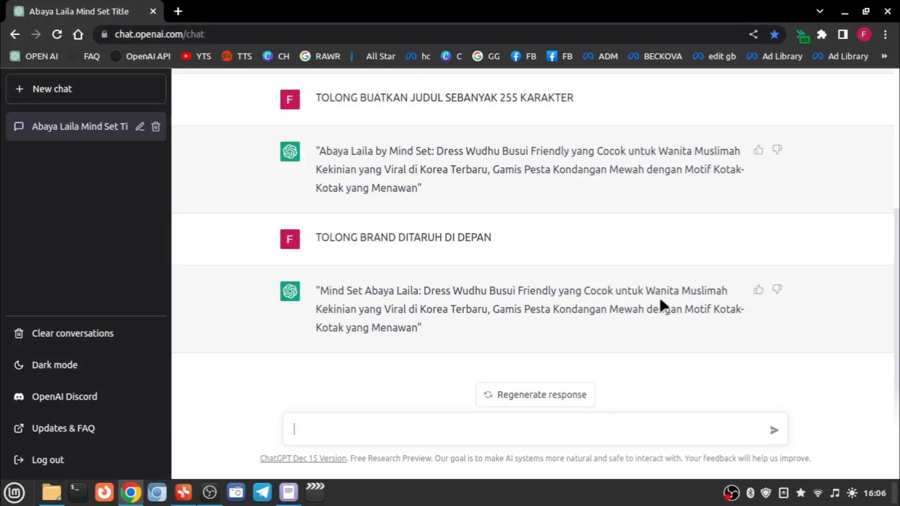
scroll(648, 320, up, 2)
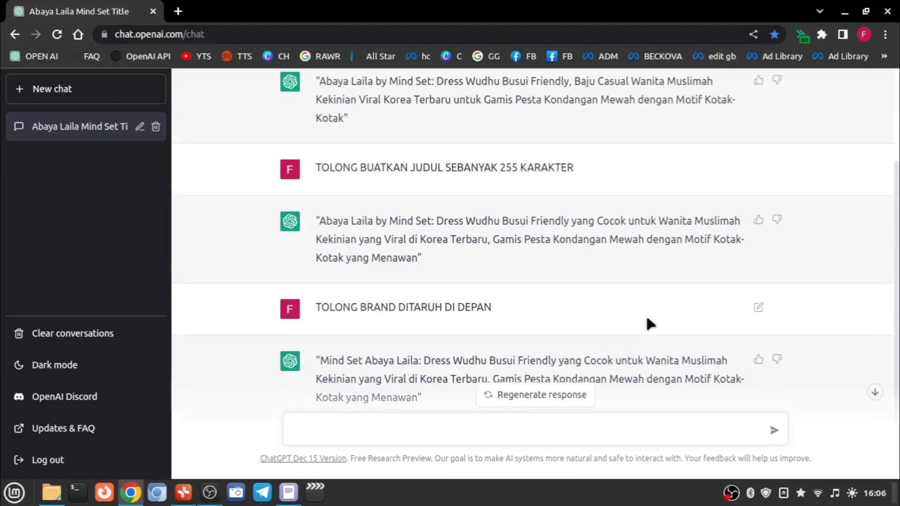
scroll(647, 319, up, 2)
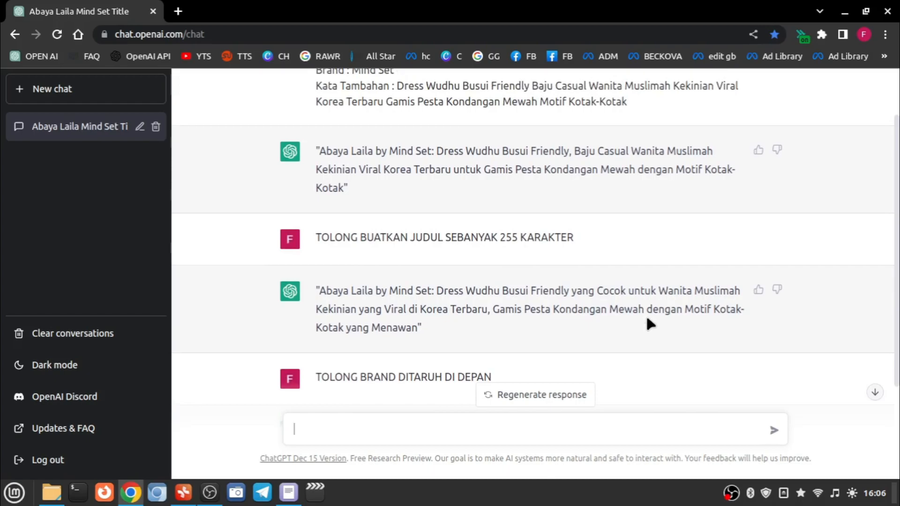
scroll(649, 324, up, 2)
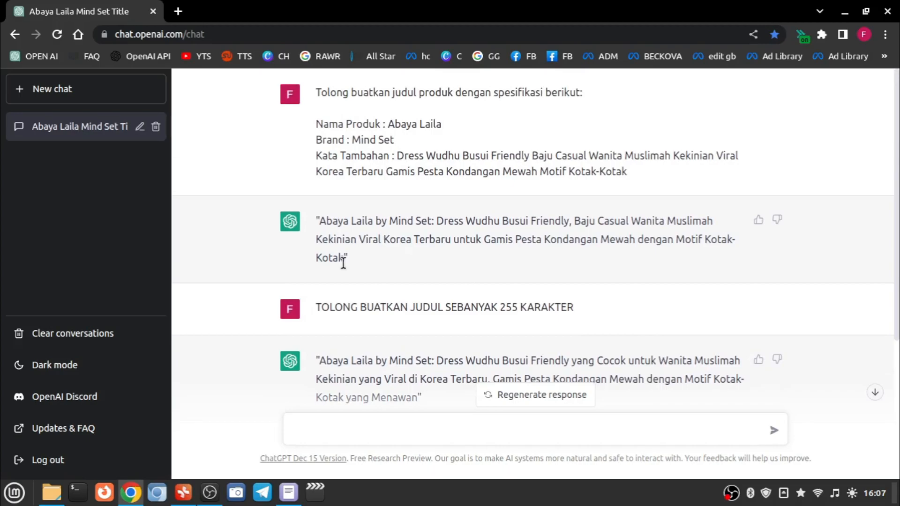
scroll(343, 262, down, 4)
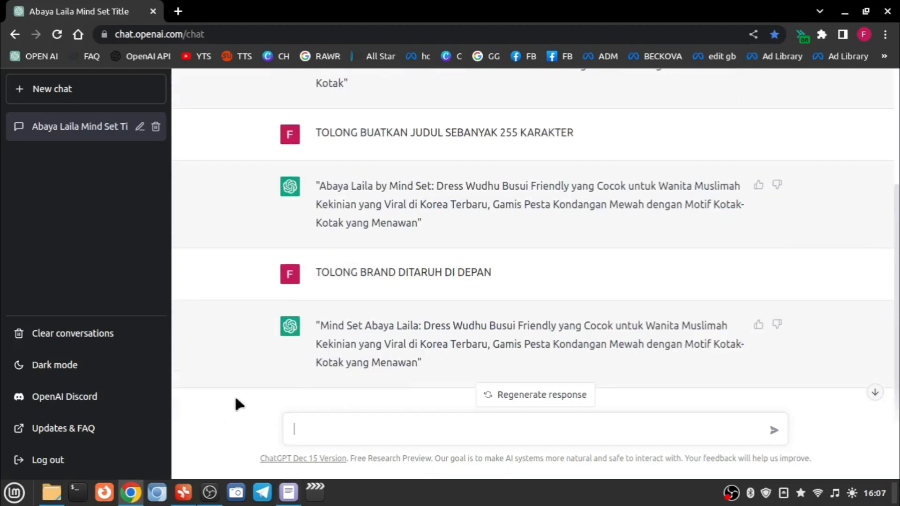
Step: Switch to the text document and copy the request for a three-paragraph Abaya Laila description with Shakila Premium fabric
click(288, 499)
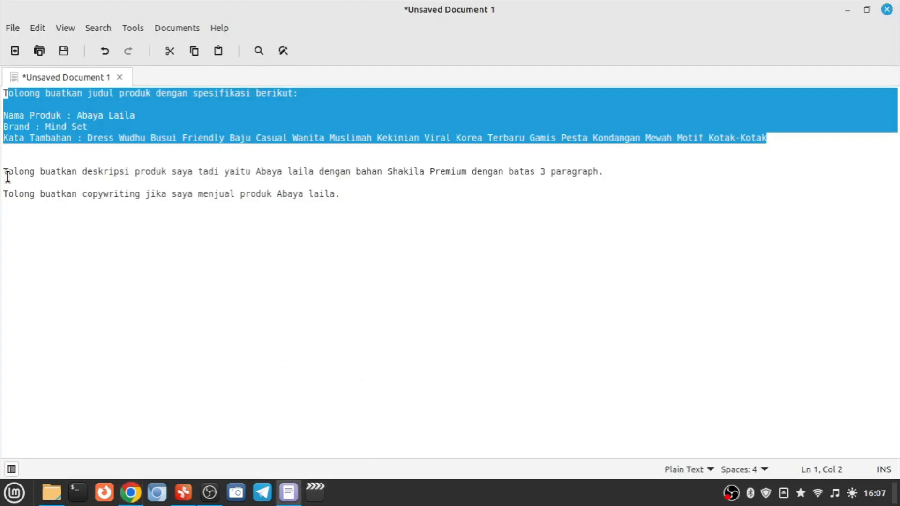
drag(5, 174, 639, 174)
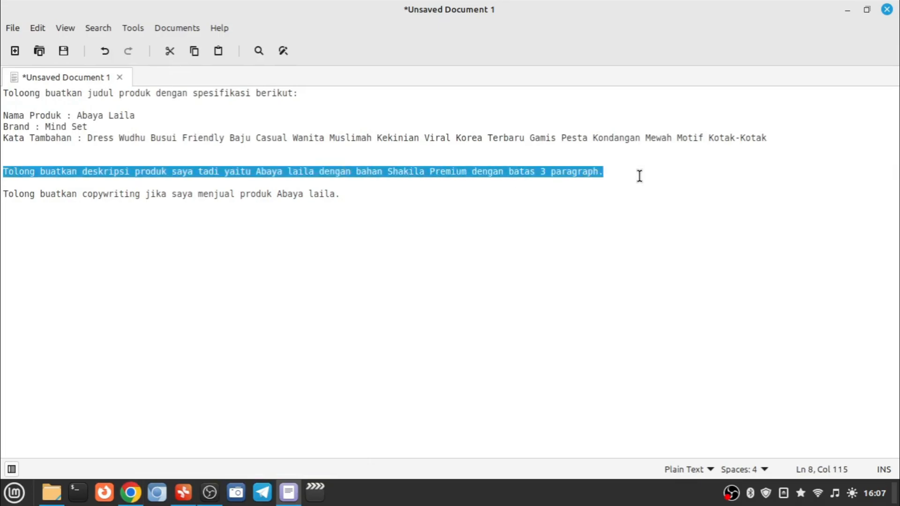
right_click(564, 179)
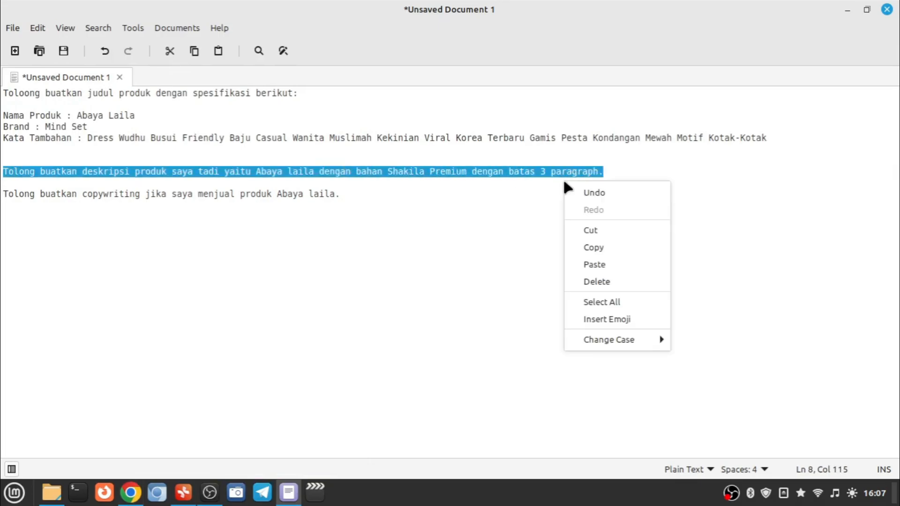
click(594, 248)
Step: Send the copied description request in the ChatGPT conversation and review the generated product description
click(131, 492)
click(467, 422)
key(ctrl+v)
key(Return)
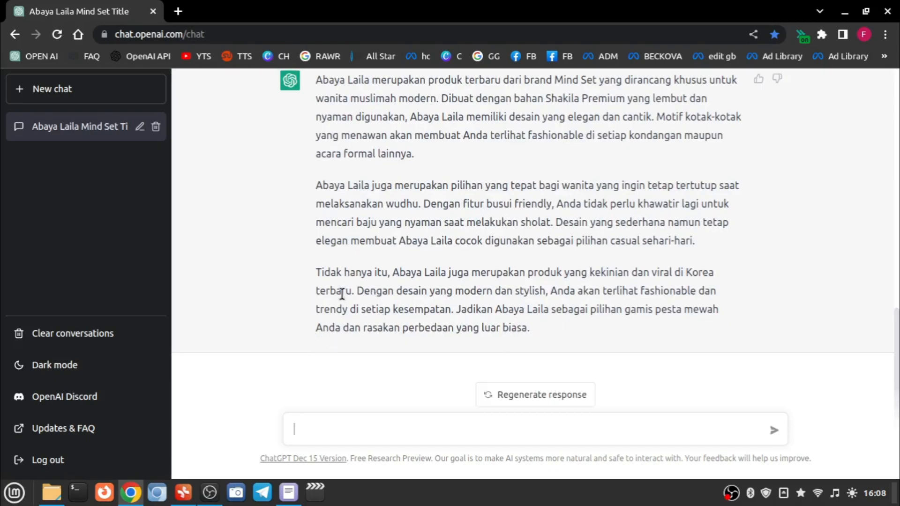
scroll(347, 300, up, 1)
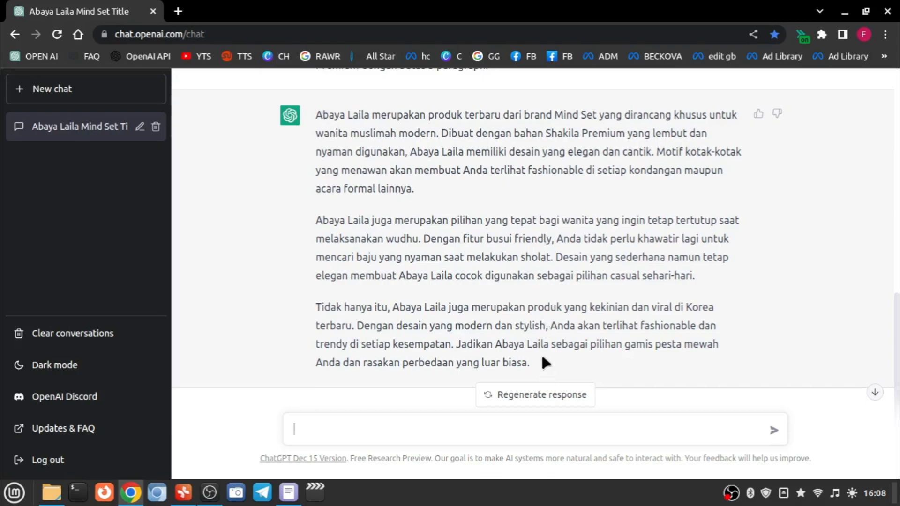
scroll(543, 358, down, 1)
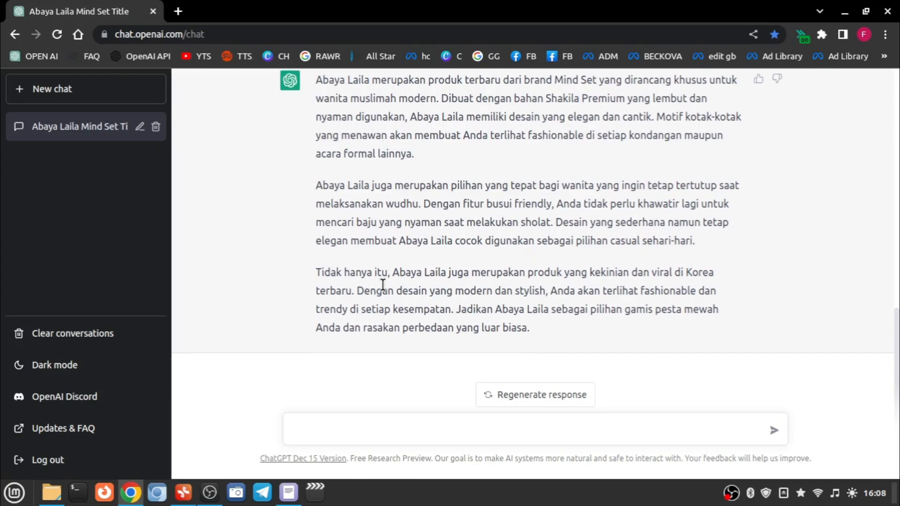
scroll(382, 284, up, 2)
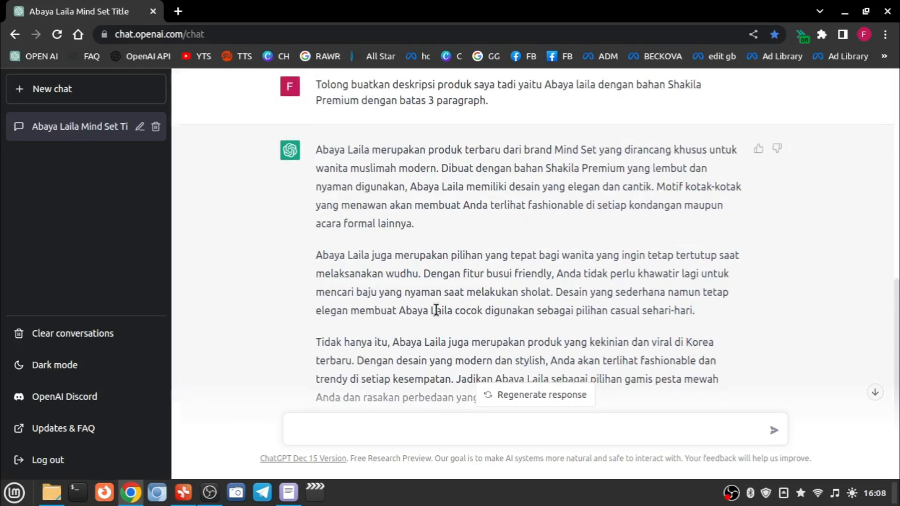
scroll(424, 313, down, 2)
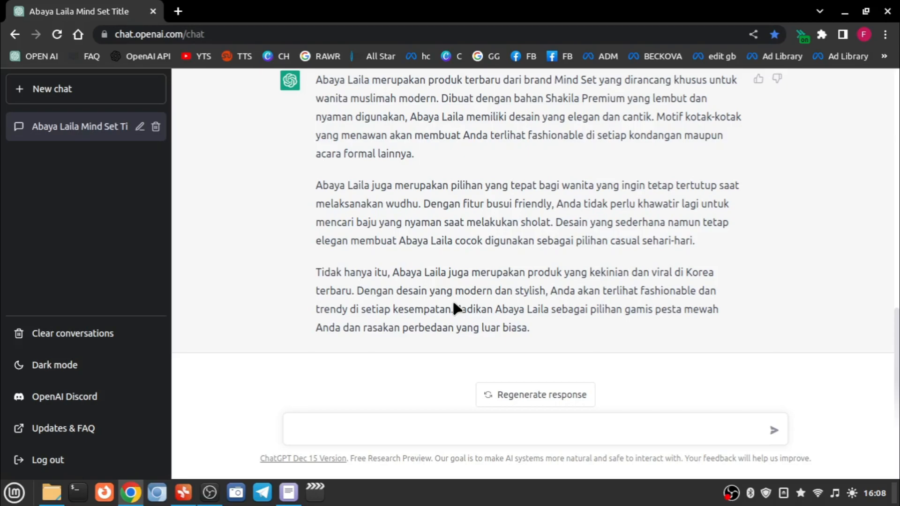
Step: Copy the line "Tolong buatkan copywriting jika saya menjual produk Abaya laila." from the text document
key(alt+Tab)
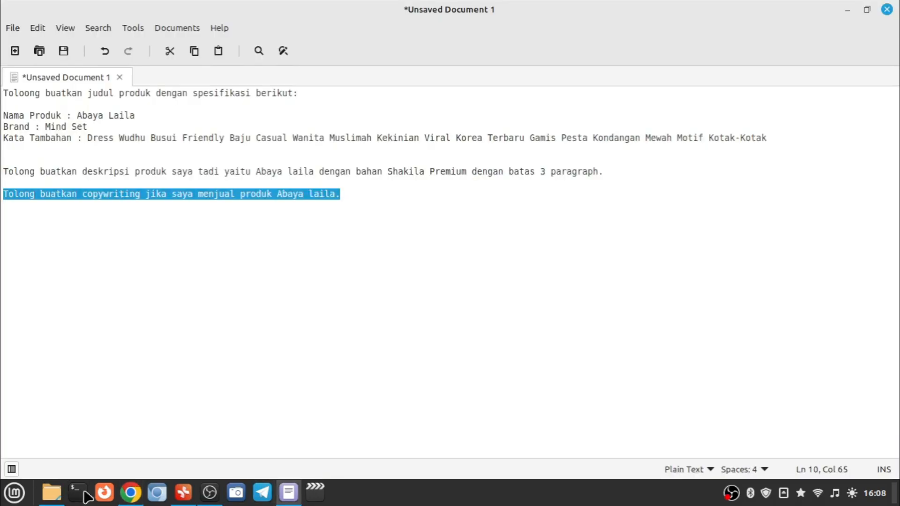
click(131, 493)
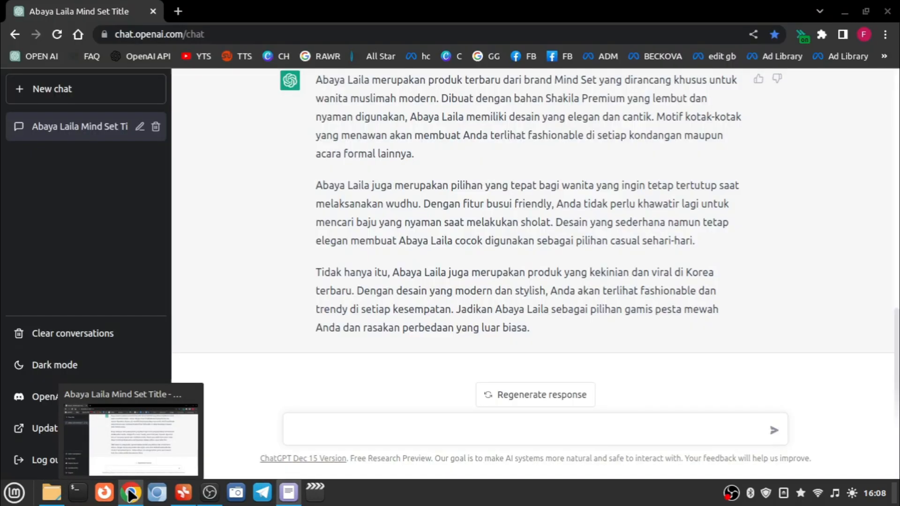
click(289, 494)
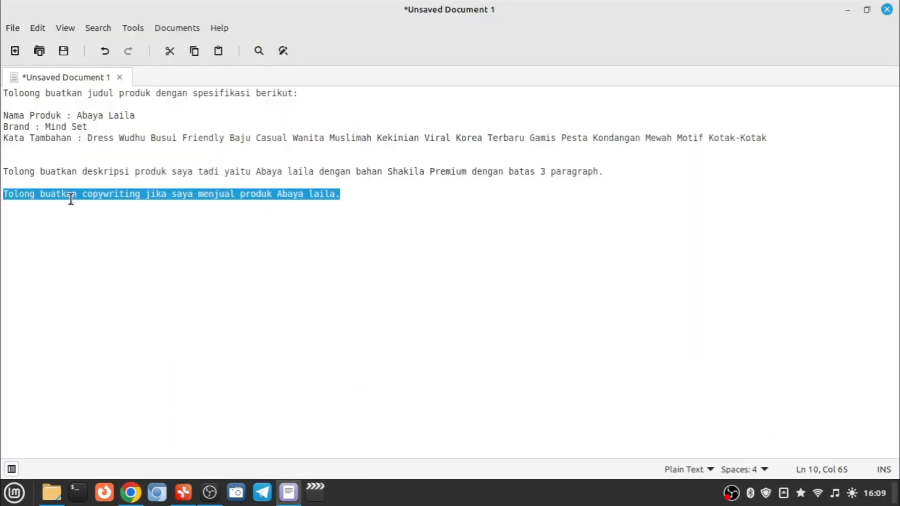
right_click(71, 192)
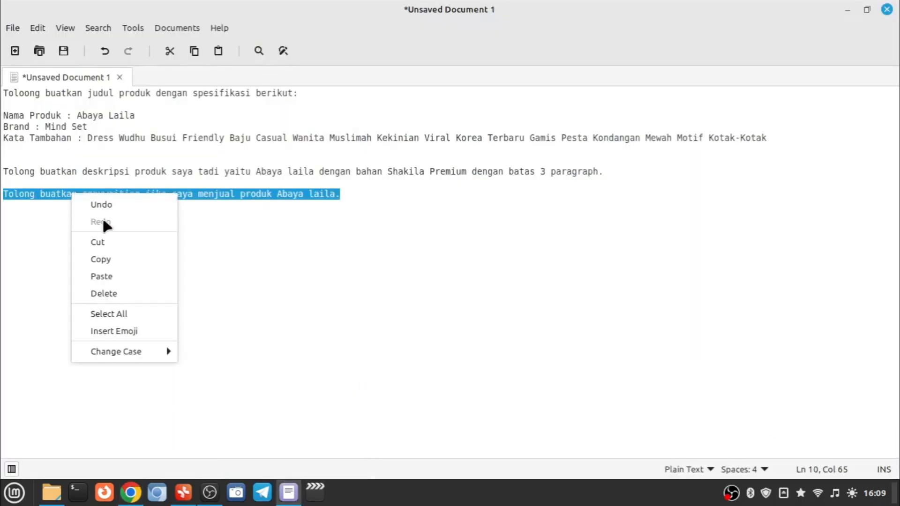
click(123, 259)
Step: Minimize the text document and send the copied copywriting request in the ChatGPT conversation
click(847, 10)
click(345, 431)
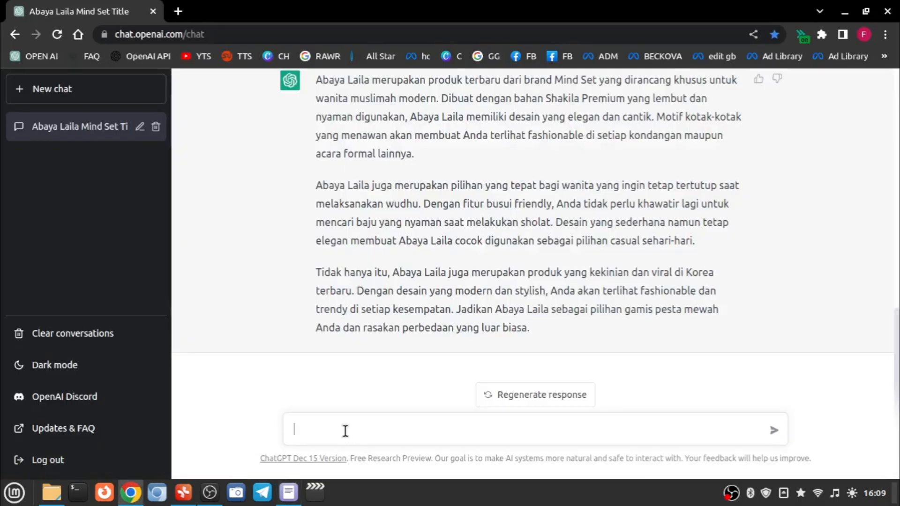
key(ctrl+v)
key(Return)
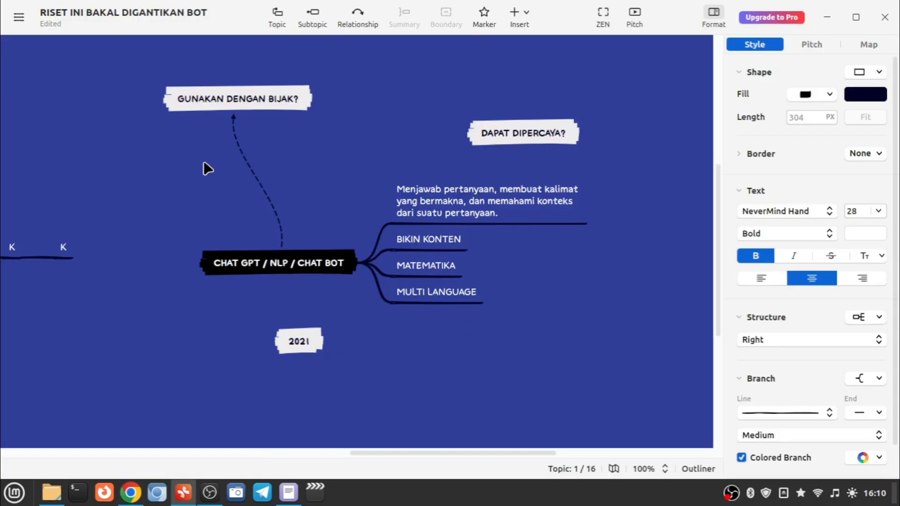
click(291, 267)
click(249, 138)
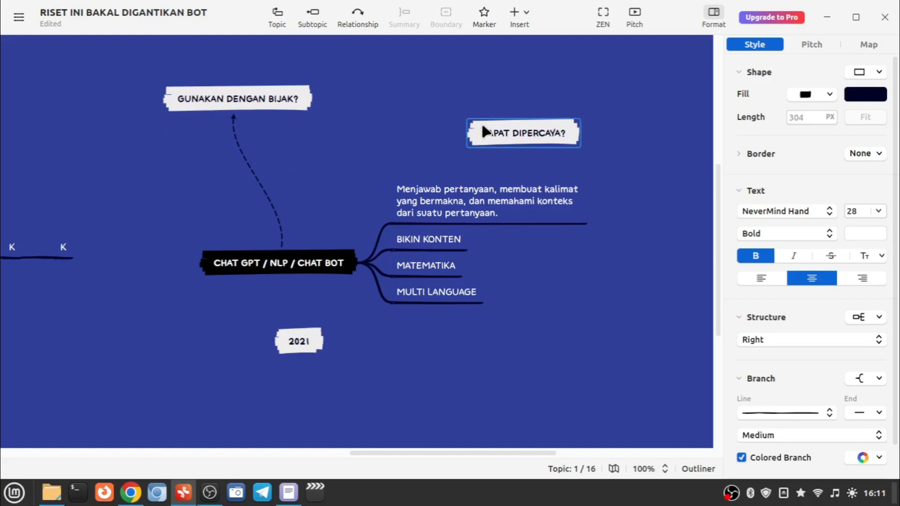
click(367, 372)
click(539, 190)
click(267, 273)
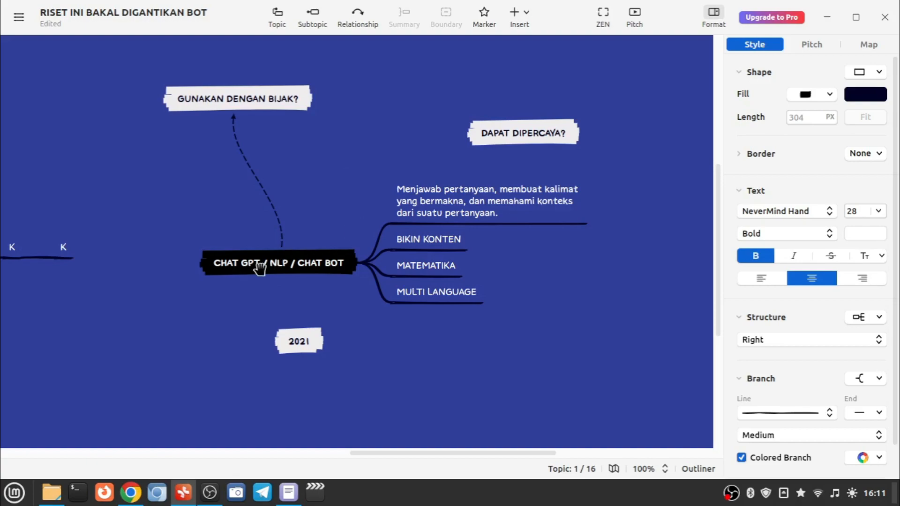
click(300, 270)
click(348, 300)
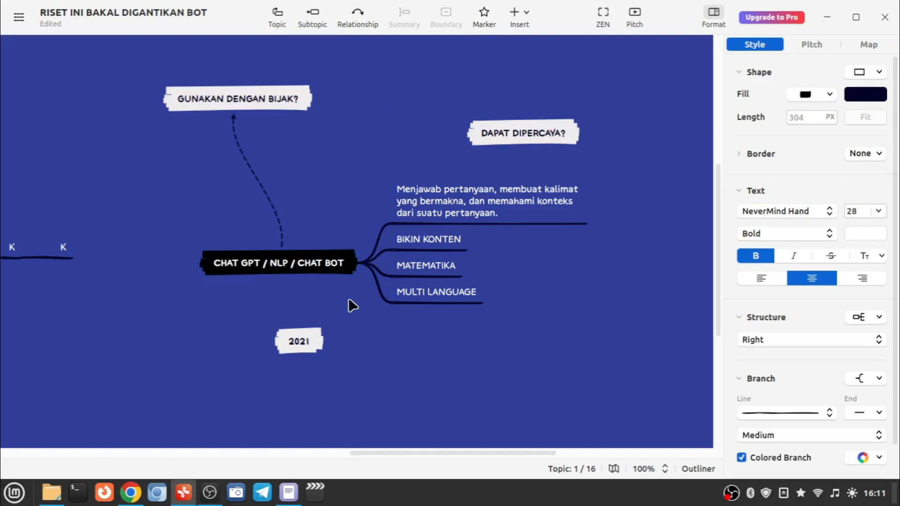